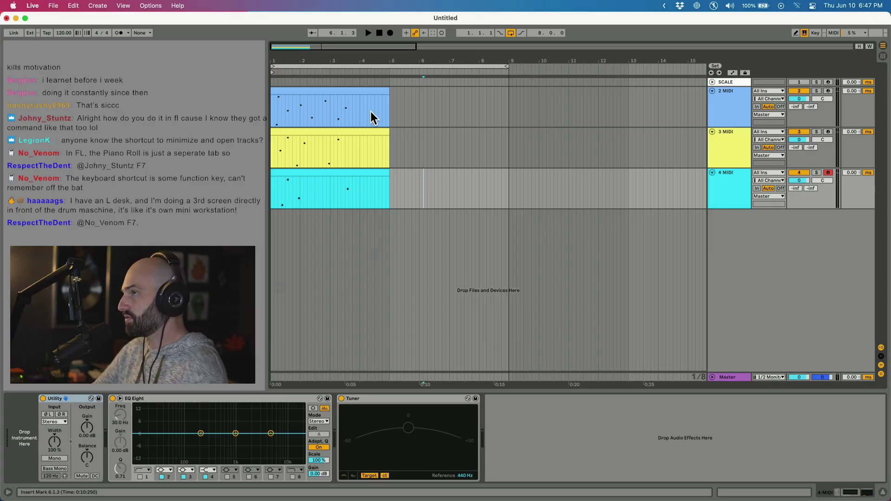
Step: Select the clips on the blue, yellow and cyan MIDI tracks and open them together in an enlarged piano roll
double_click(350, 91)
mouse_move(405, 43)
mouse_down()
mouse_move(386, 173)
mouse_move(408, 29)
mouse_move(398, 165)
mouse_move(414, 33)
mouse_up()
key(shift+Tab)
click(347, 91)
shift+click(350, 132)
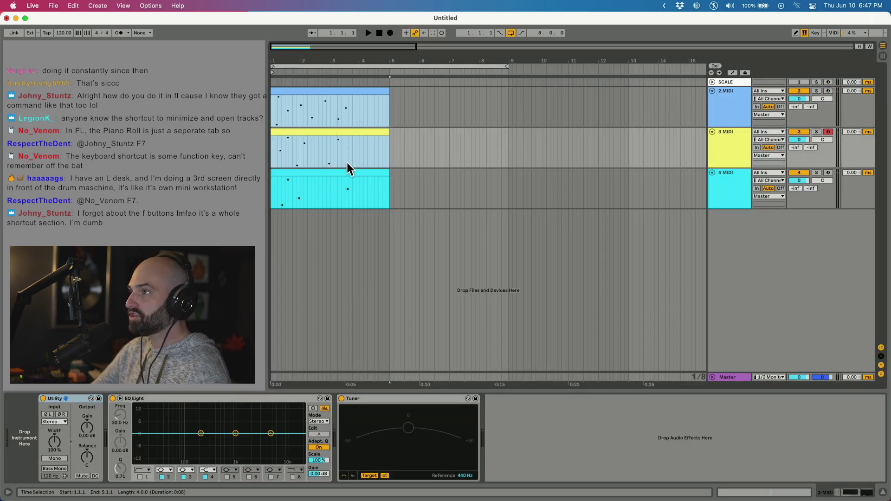
shift+click(348, 173)
key(shift+Tab)
key(shift+Tab)
key(shift+Tab)
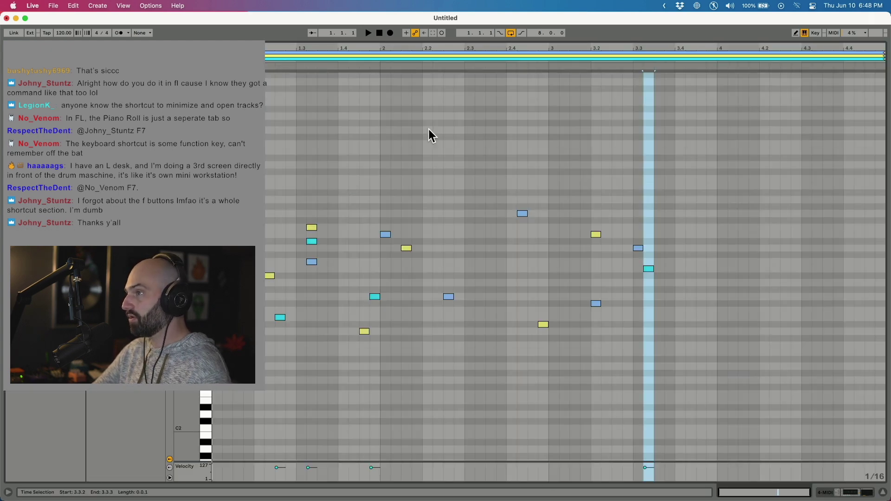
Step: Shift individual blue, yellow and cyan notes in time between beats 1.3 and 2.3, lowering the first blue one in pitch
click(311, 262)
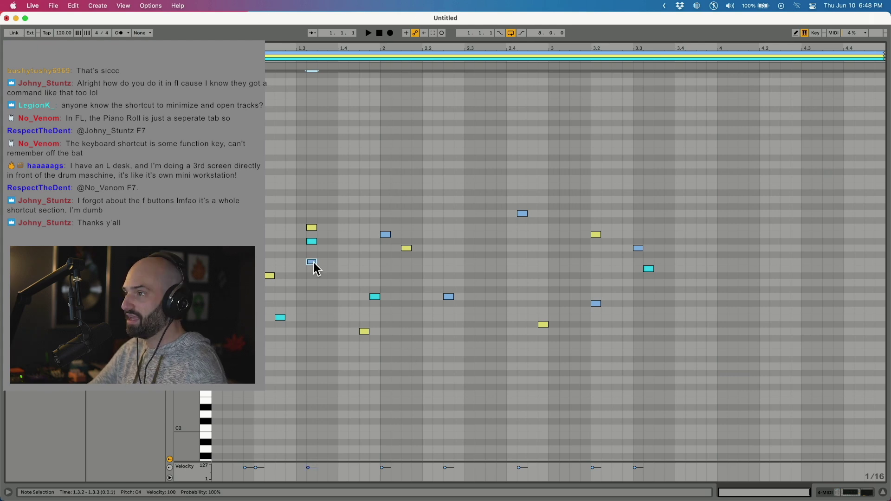
drag(313, 262, 323, 276)
mouse_move(312, 241)
mouse_down()
mouse_move(302, 242)
mouse_move(316, 228)
mouse_up()
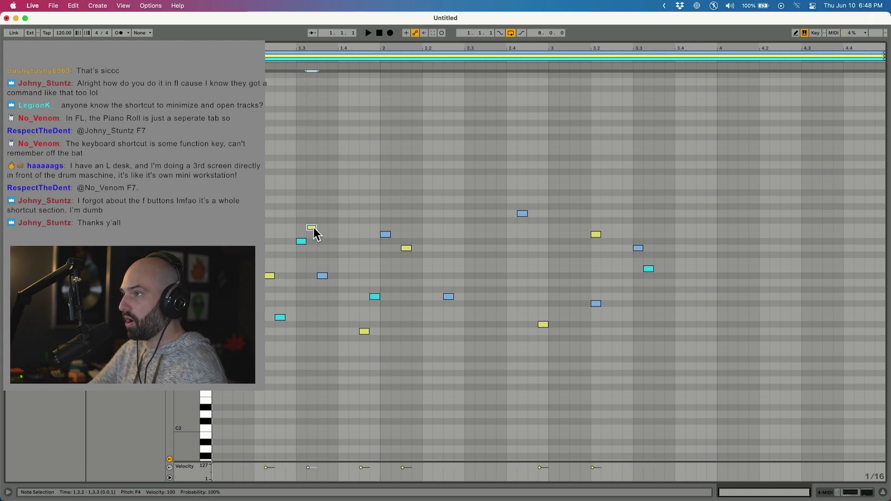
drag(387, 235, 365, 235)
drag(448, 297, 427, 297)
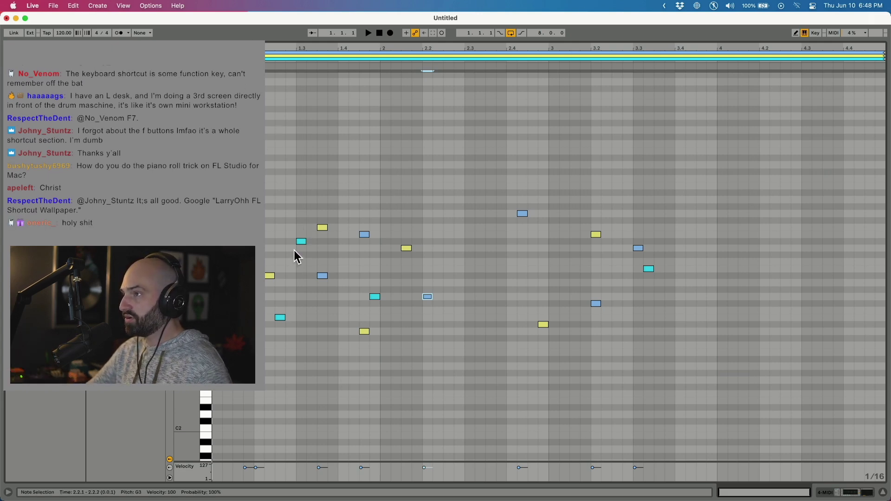
Step: Enlarge the piano roll again and turn off Focus on the blue clip to edit all three clips together
click(301, 241)
click(377, 297)
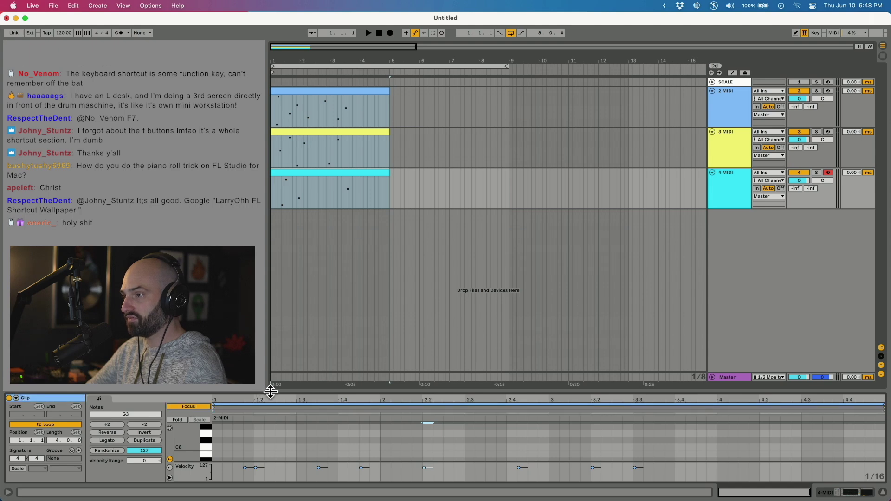
drag(271, 390, 276, 6)
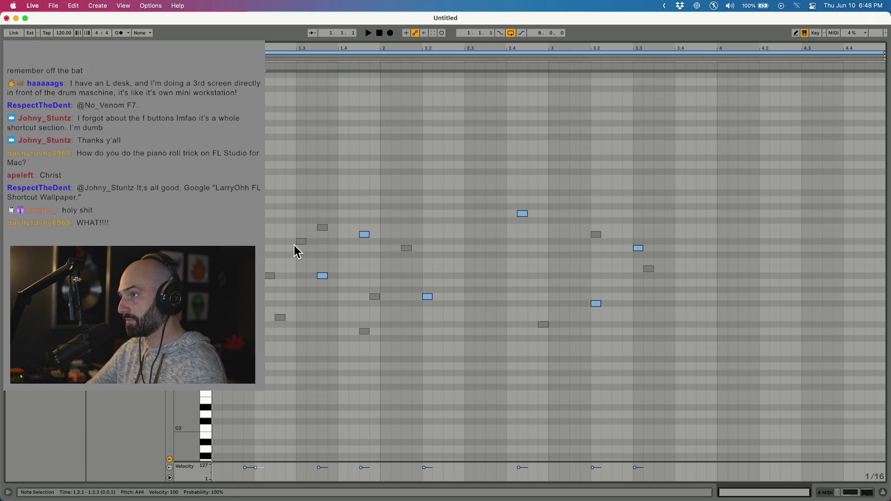
click(329, 256)
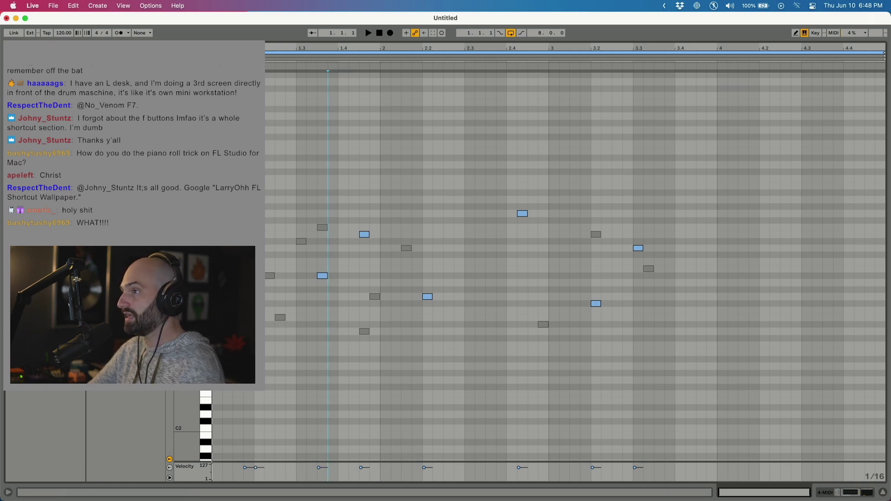
key(n)
Step: Focus on the yellow clip, move its low note to 2.4 and another to 2.2, and shift the cyan note at 1.3 later
click(322, 227)
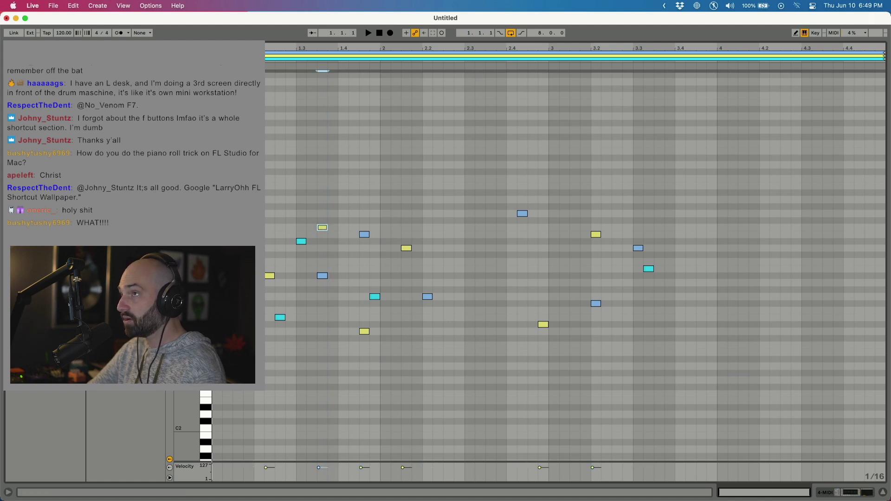
key(n)
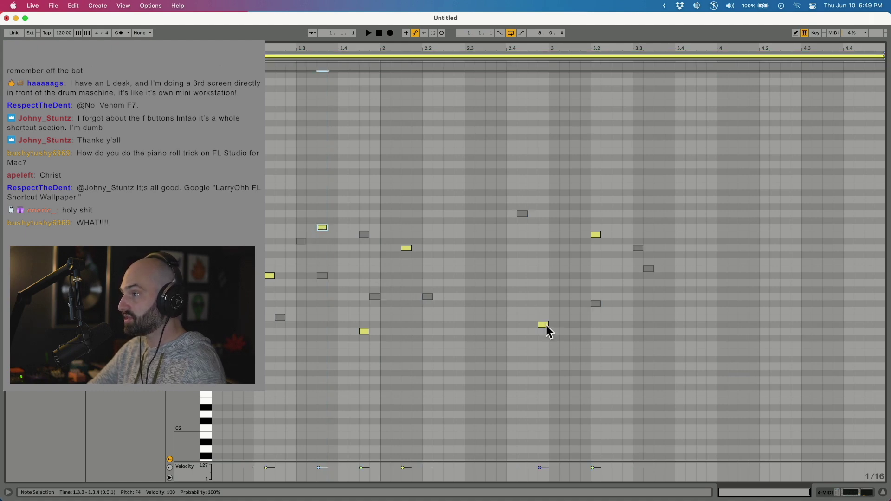
drag(546, 326, 514, 326)
drag(405, 249, 427, 249)
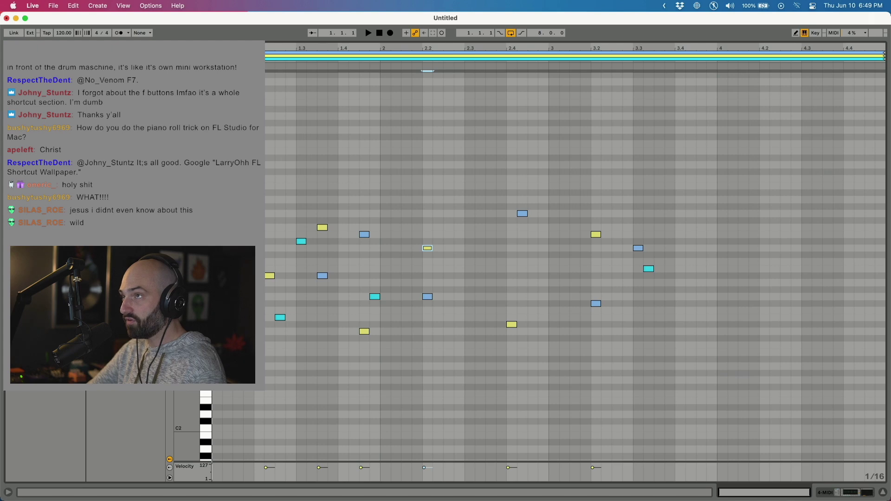
click(301, 242)
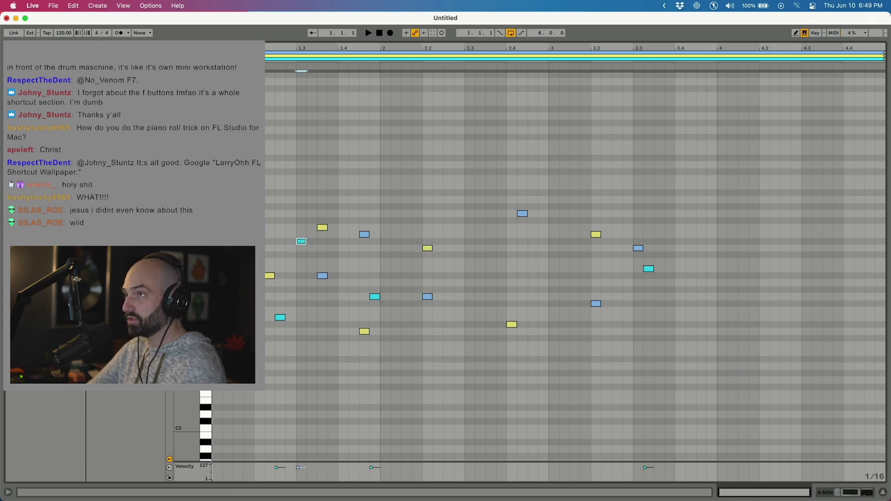
drag(301, 241, 334, 242)
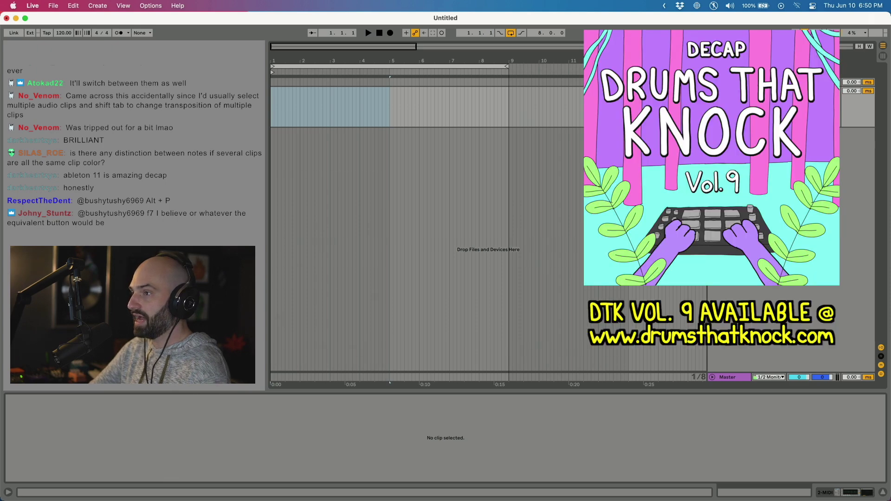
Step: Load Jonesin Saturated Kick onto the MIDI track and add two MIDI tracks with Ace Tuned Clear Snare and Bright Crisp Grilled Hihat 2
drag(186, 232, 237, 485)
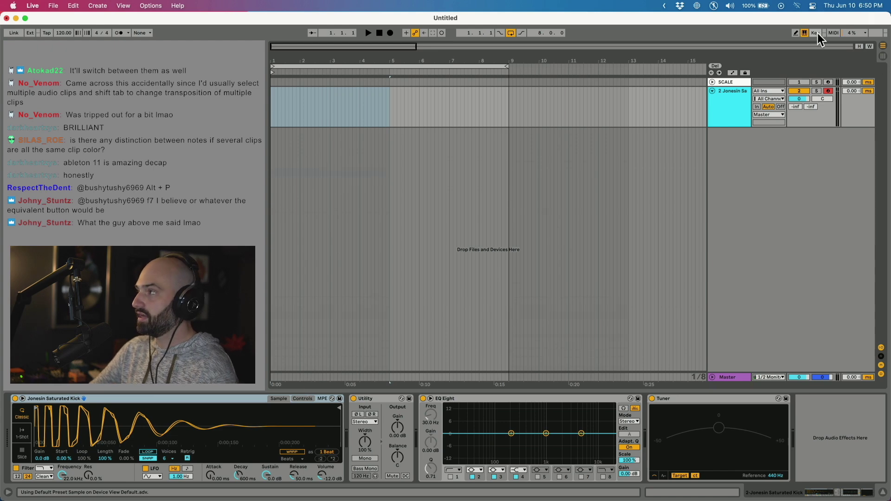
key(super+shift+t)
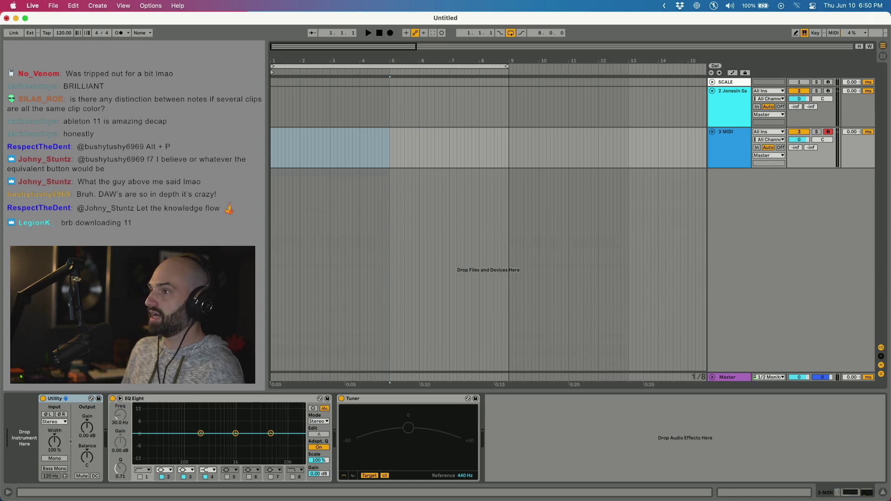
key(Return)
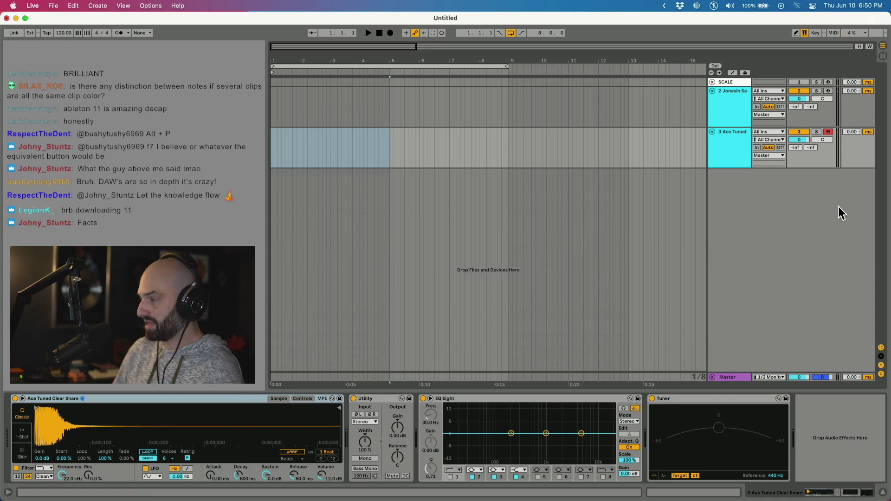
key(super+shift+t)
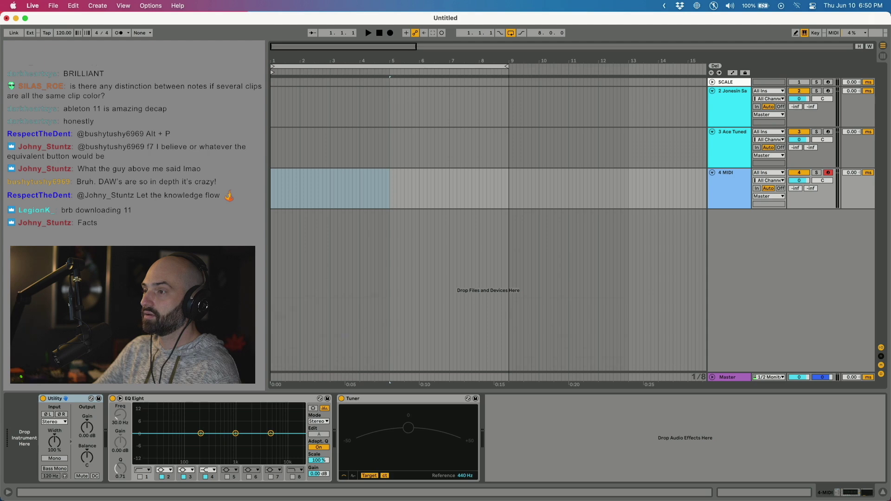
key(Return)
Step: Insert an eight-bar MIDI clip on the hi-hat track and draw an eighth-note pattern that climbs from C3 near the end
drag(271, 190, 509, 190)
key(super+shift+m)
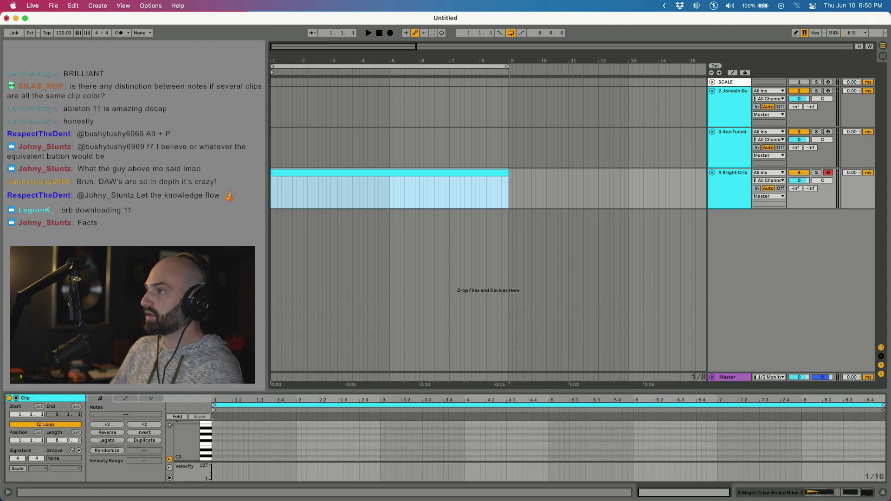
click(228, 434)
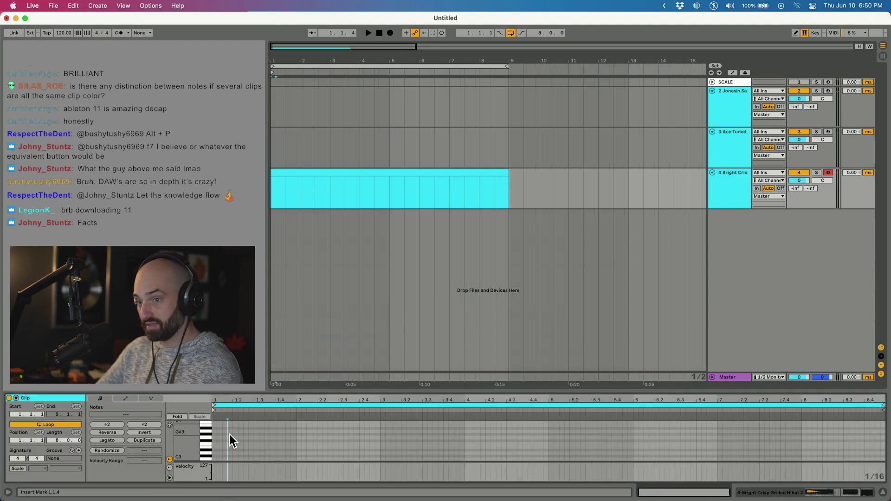
double_click(215, 444)
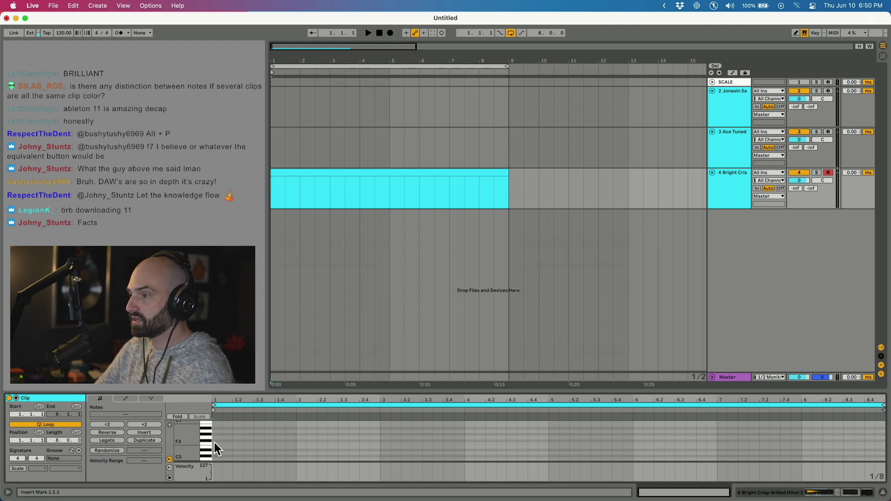
key(space)
drag(215, 444, 215, 456)
key(space)
Step: Create an eight-bar snare clip with C3 hits on 1.3 and 2.3 and duplicate the two-bar pattern through bar 8
drag(273, 155, 508, 148)
click(474, 165)
key(space)
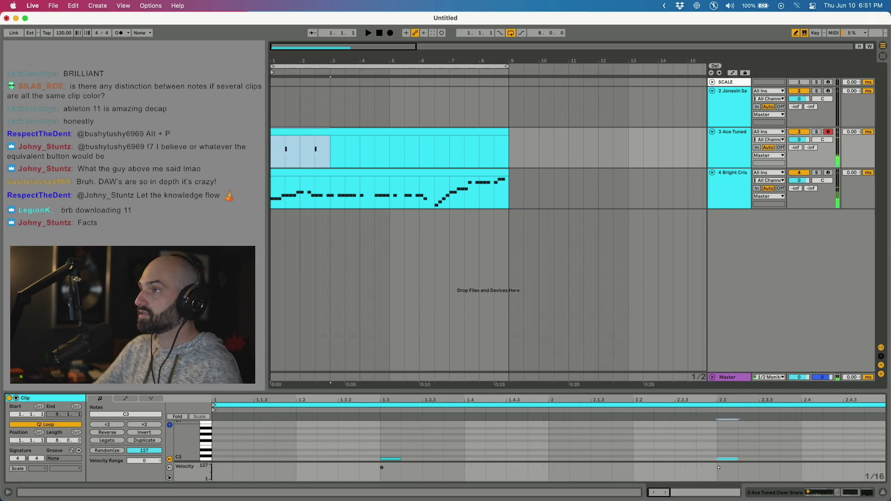
key(super+d)
key(super+d)
key(super+d)
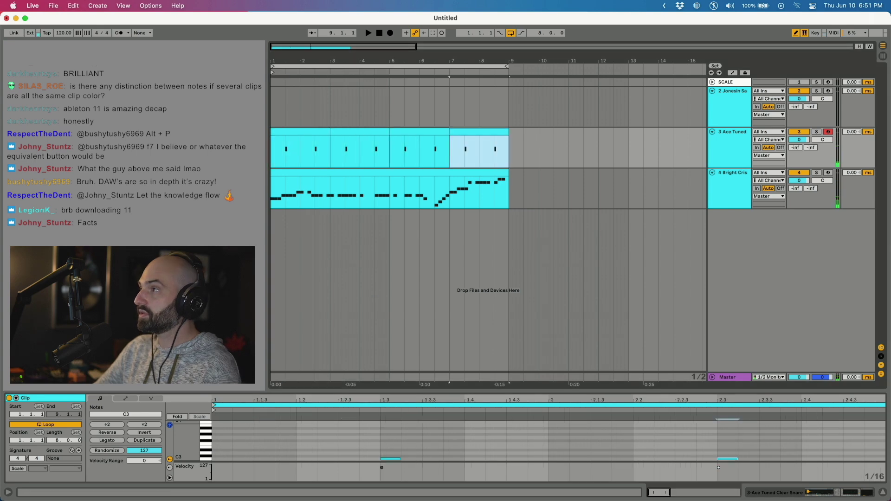
Step: Copy the half-bar kick clip to further positions and duplicate the arrangement along the kick track through bar 8
key(space)
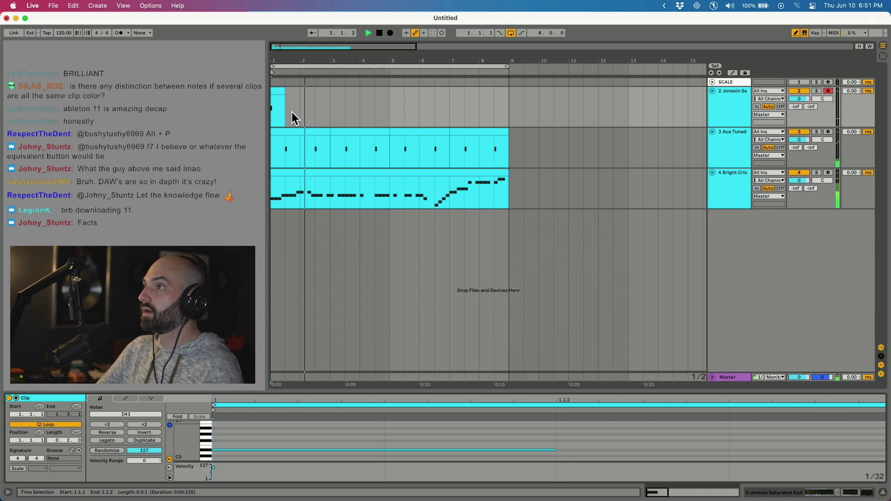
click(292, 111)
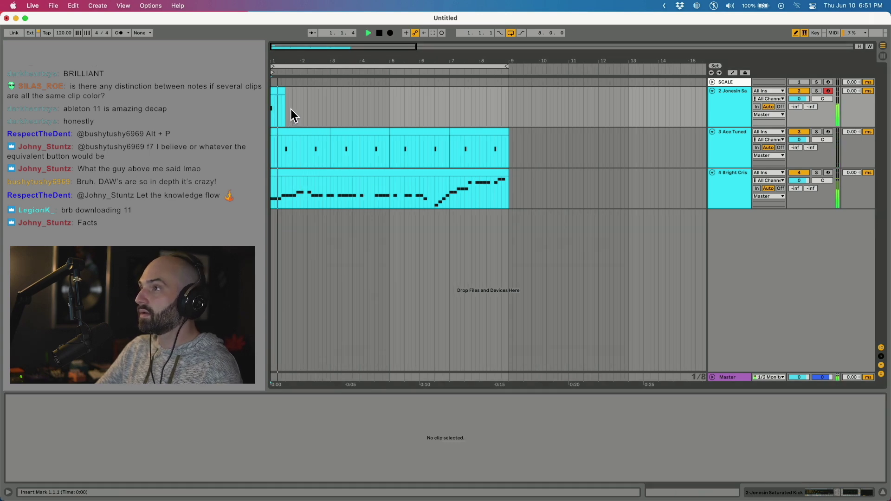
click(293, 109)
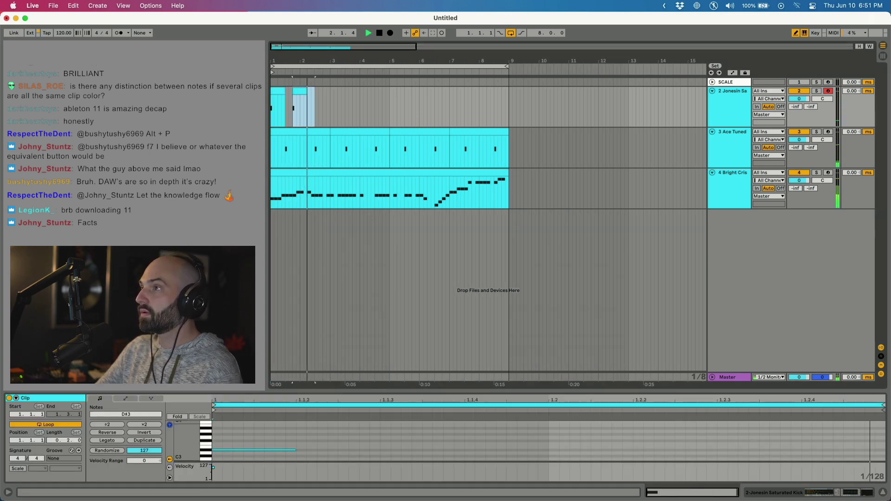
drag(296, 114, 291, 114)
key(super+d)
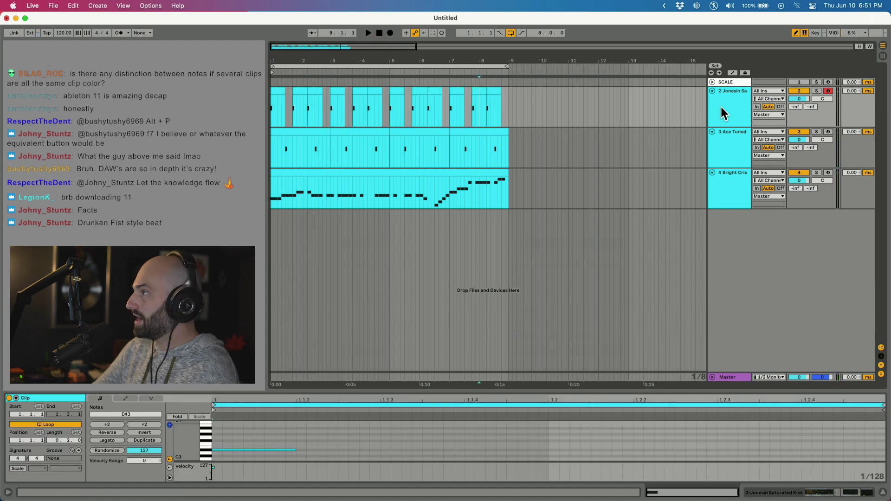
Step: Colour the kick track green and the snare track blue, and assign the snare track's colour to its clips
right_click(724, 112)
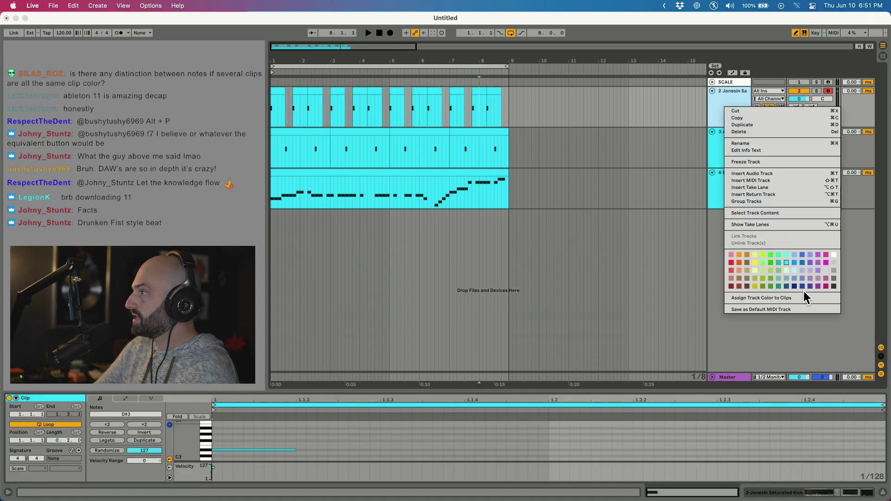
click(779, 255)
right_click(731, 157)
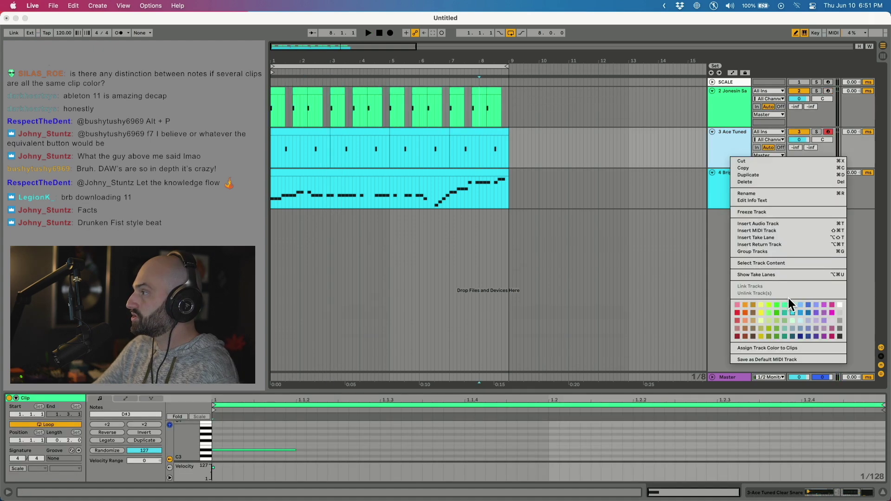
click(816, 312)
right_click(721, 136)
click(756, 325)
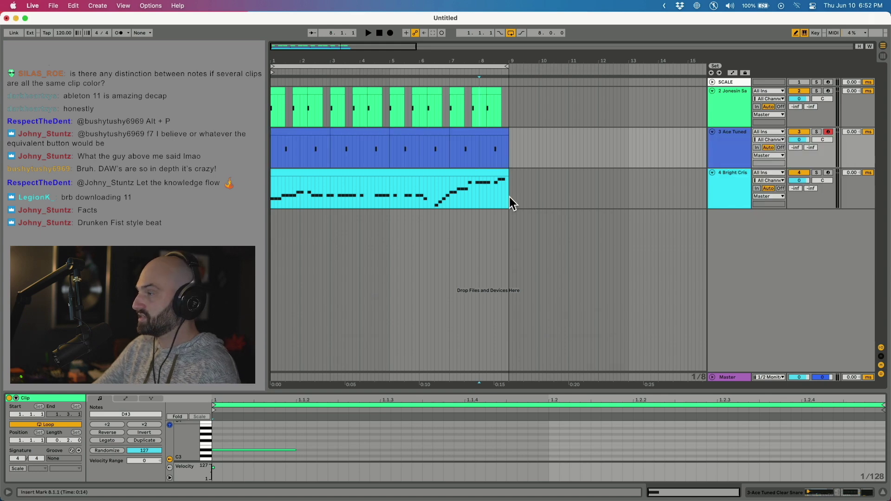
Step: Consolidate each drum track's clips into one eight-bar clip and recolour the hi-hat track and its clip yellow
key(super+a)
key(super+j)
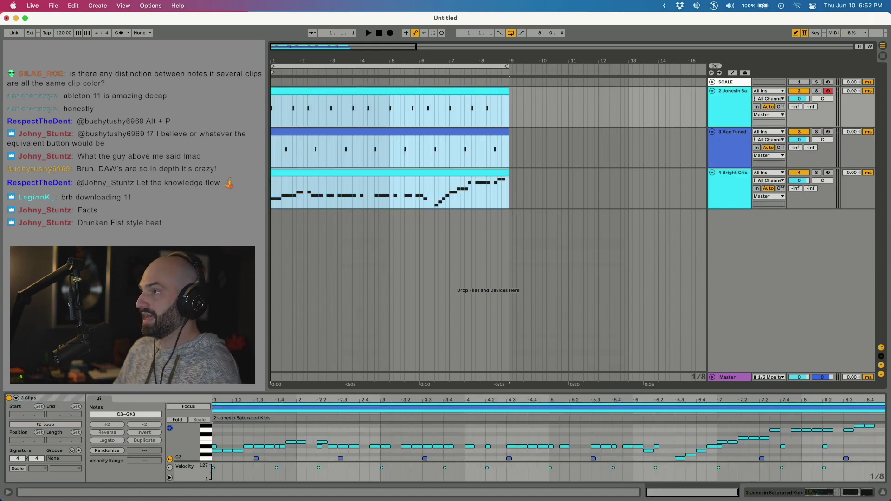
click(503, 198)
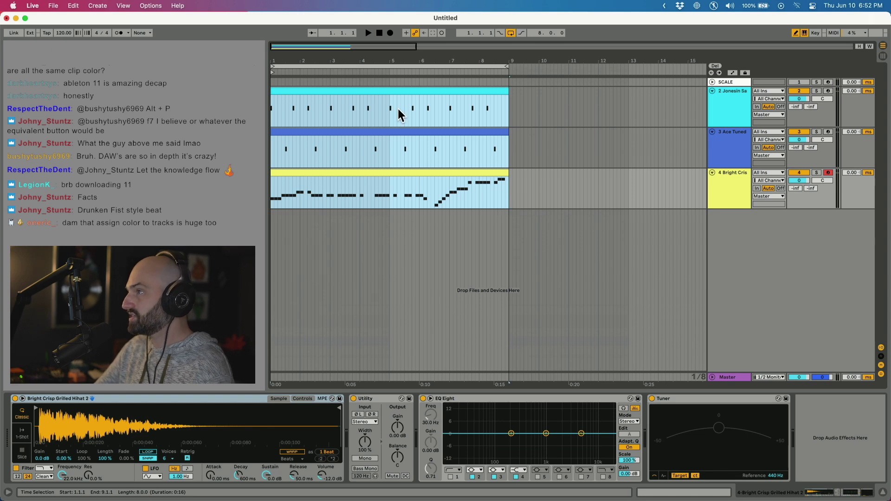
Step: Open the kick, snare and hi-hat clips together in an enlarged piano roll and select the hi-hat note at 1.1.3
key(shift+Tab)
drag(452, 325, 464, 31)
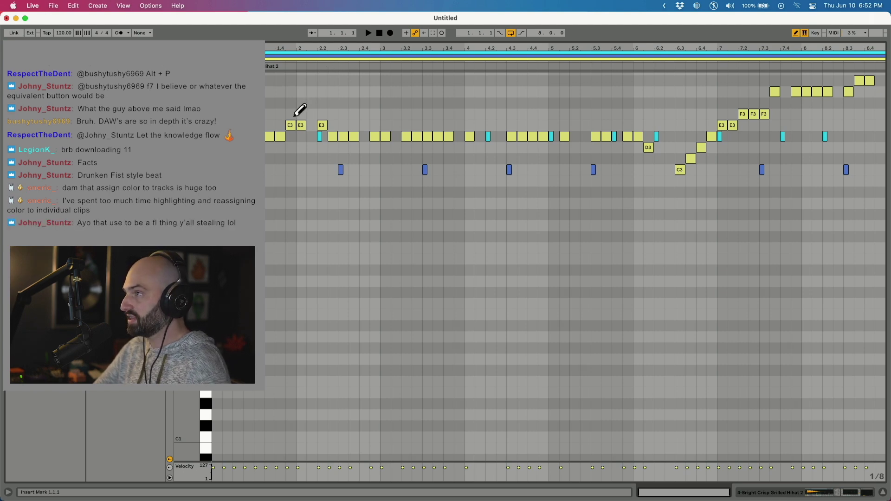
key(shift+Tab)
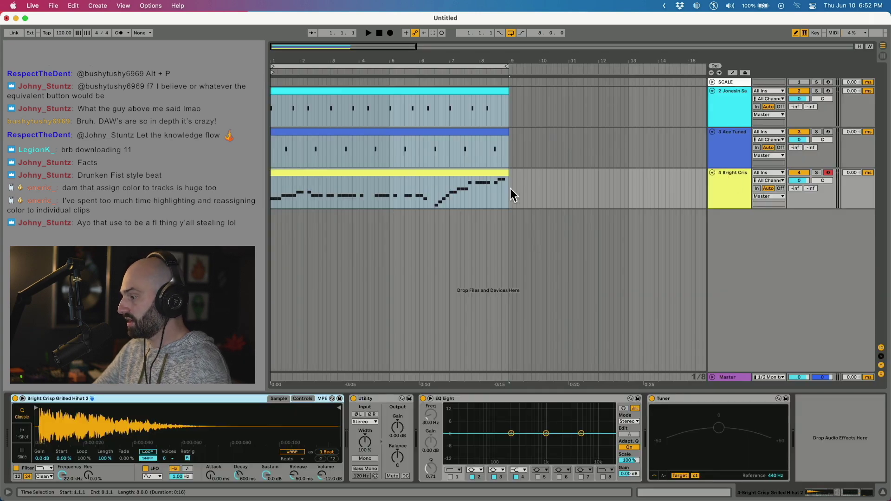
key(Tab)
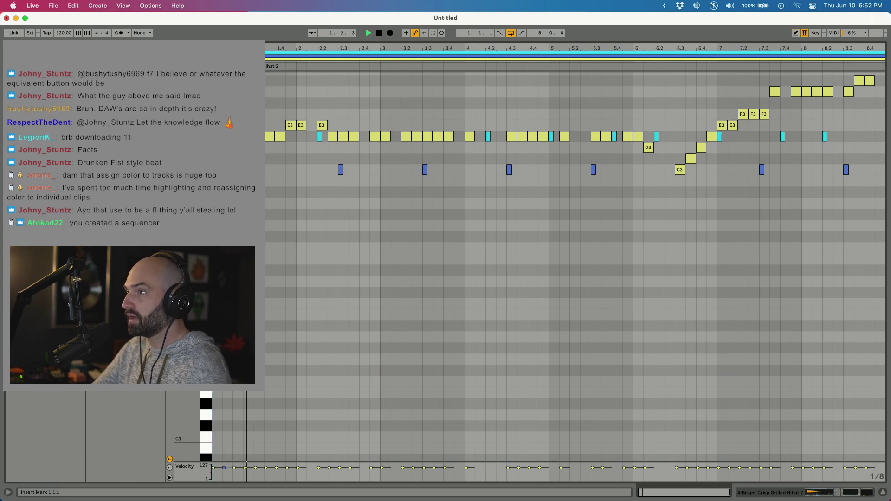
click(223, 467)
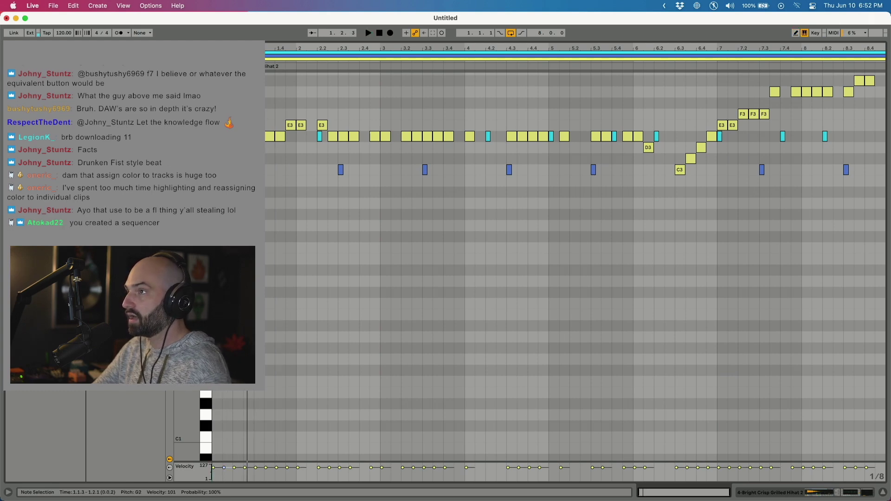
Step: Lower the hi-hat note at 1.3.3 to E2 and the hi-hat notes from 2.1.1 through 4.1.1 to D3
click(249, 147)
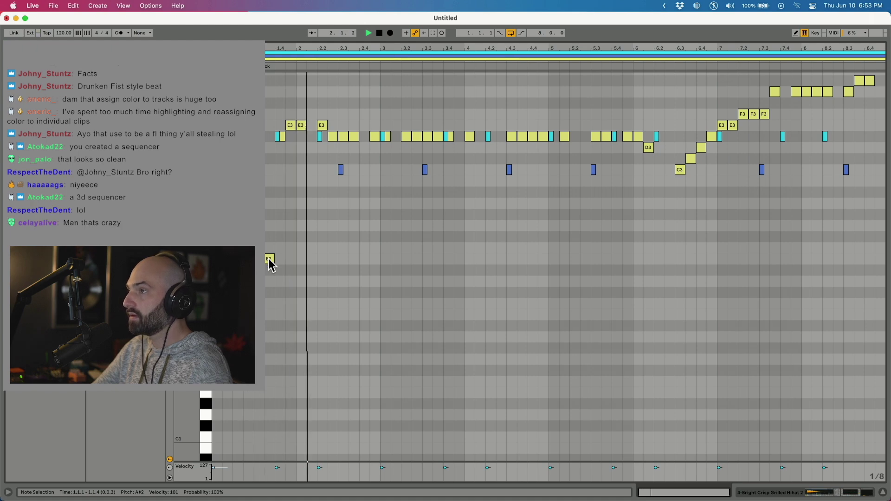
drag(333, 121, 466, 148)
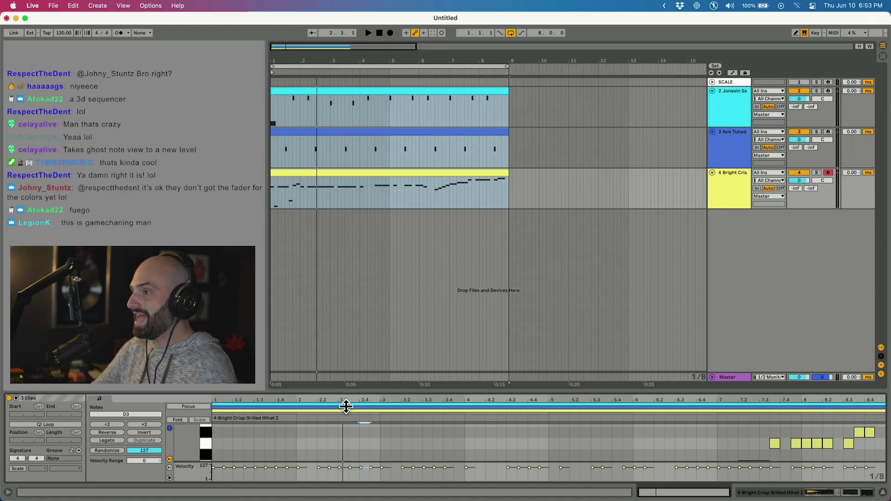
Step: Collapse the clip editor, reopen it for the three drum clips, and enlarge the piano roll over the arrangement
drag(347, 407, 342, 483)
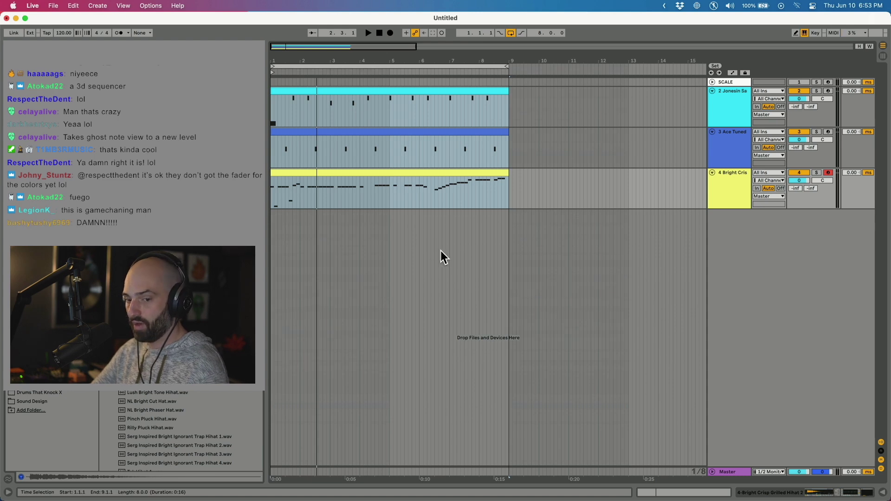
key(alt+super+b)
key(alt+super+b)
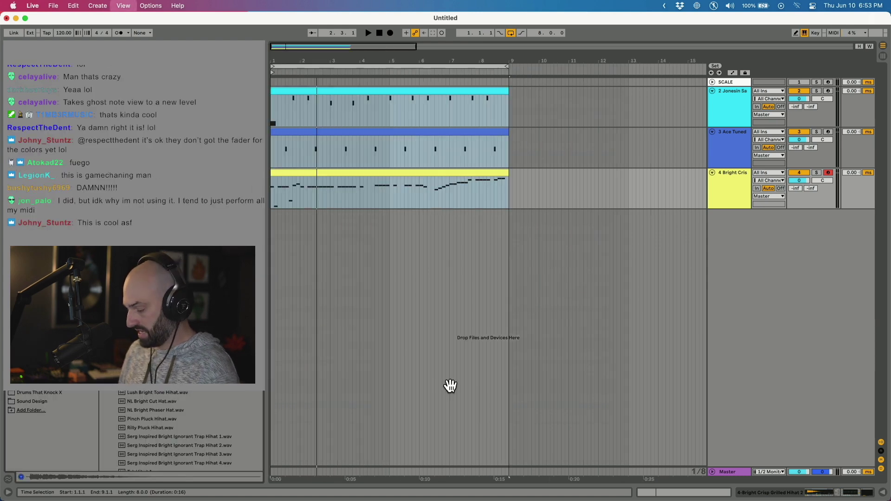
key(alt+super+l)
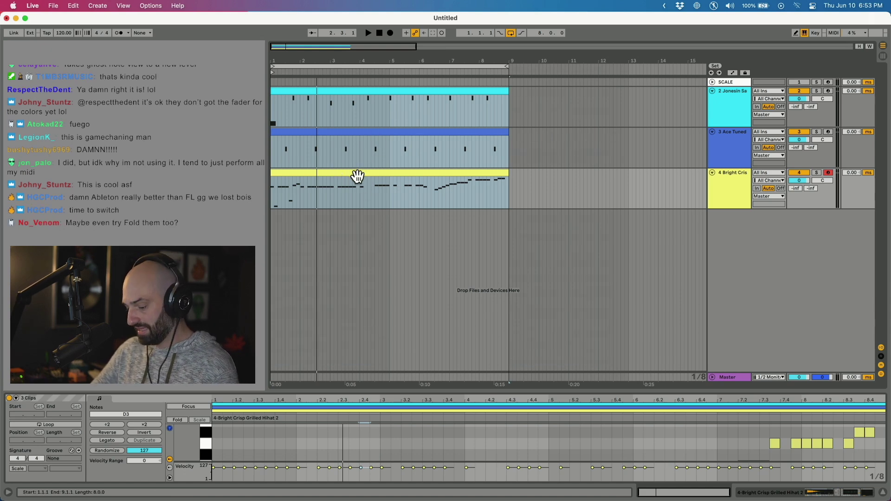
drag(398, 390, 414, 95)
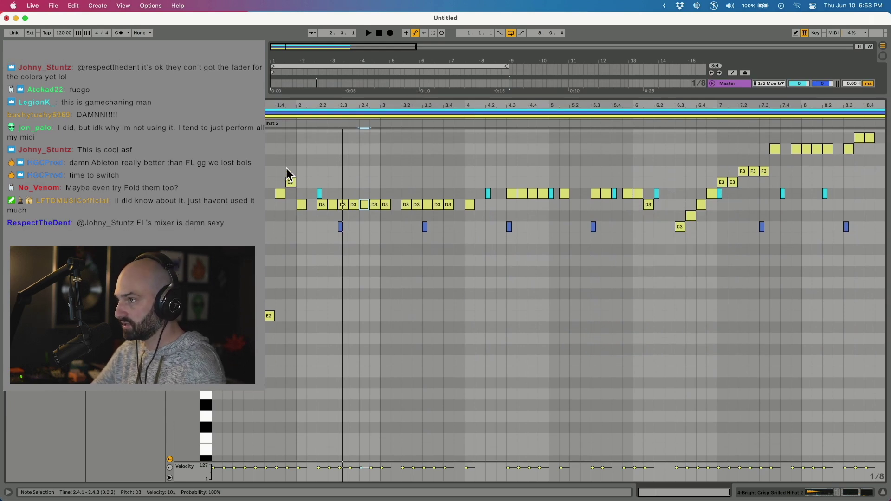
Step: Isolate the hi-hat clip with Focus mode and return to editing all three clips
key(n)
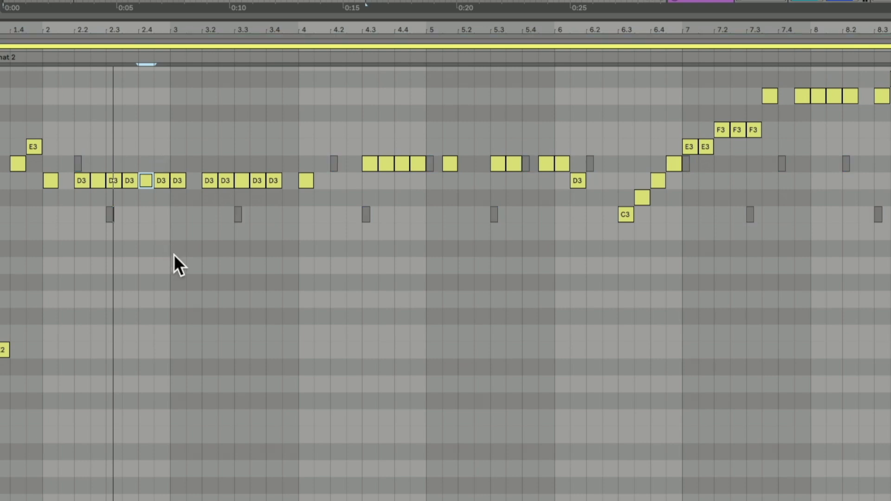
click(106, 226)
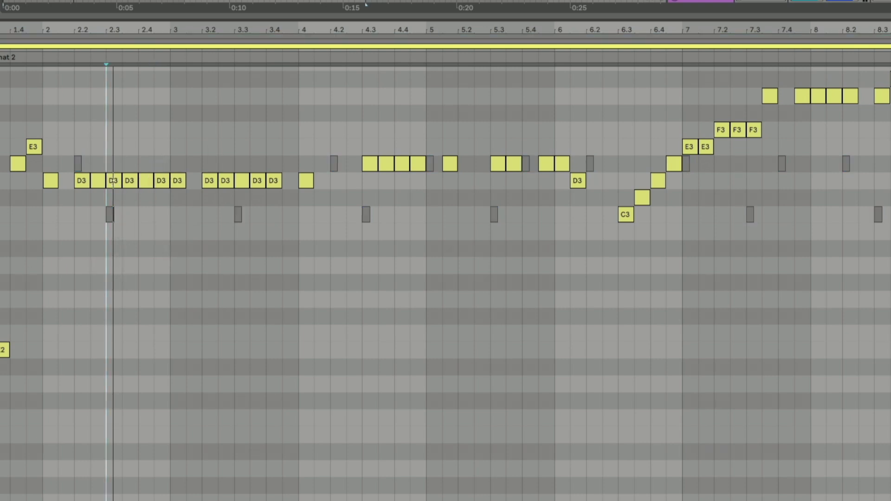
key(n)
Step: Select the snare note at 2.3.1, switch to the kick clip, and turn Focus mode on and off for it
click(110, 213)
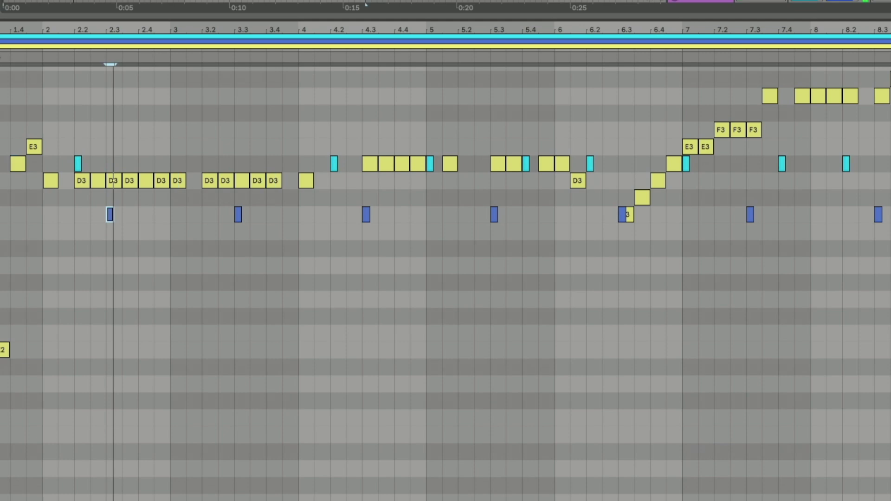
click(110, 37)
key(n)
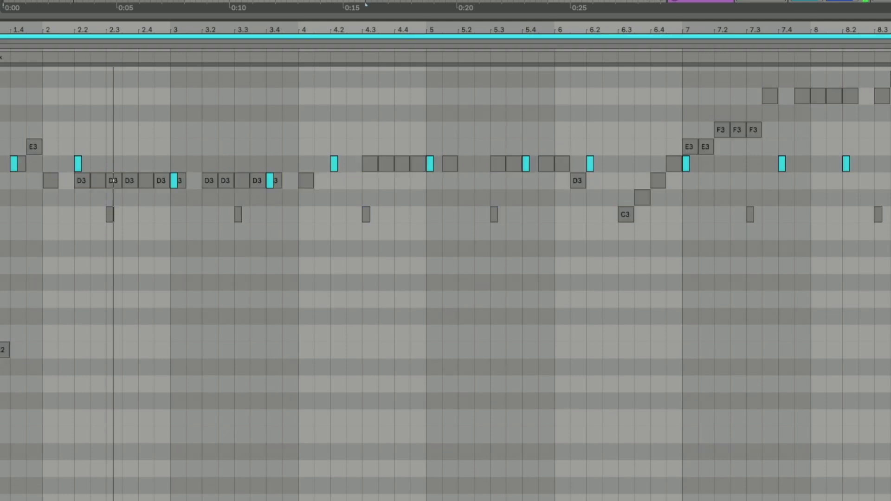
key(n)
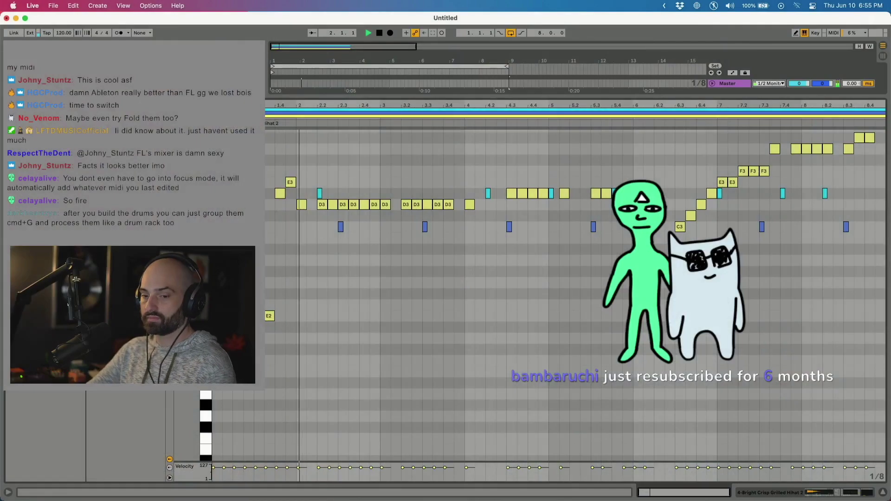
Step: Add a snare note on C3 at 1.4.1 and delete it
click(281, 228)
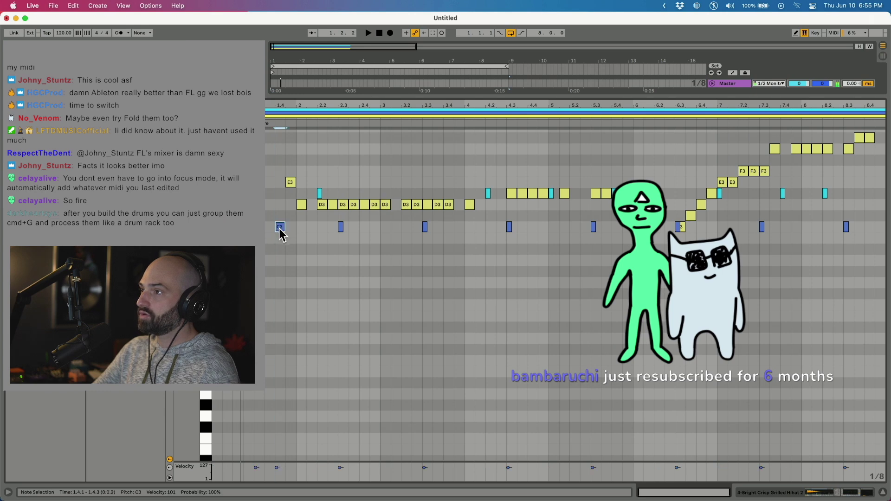
key(Delete)
click(341, 185)
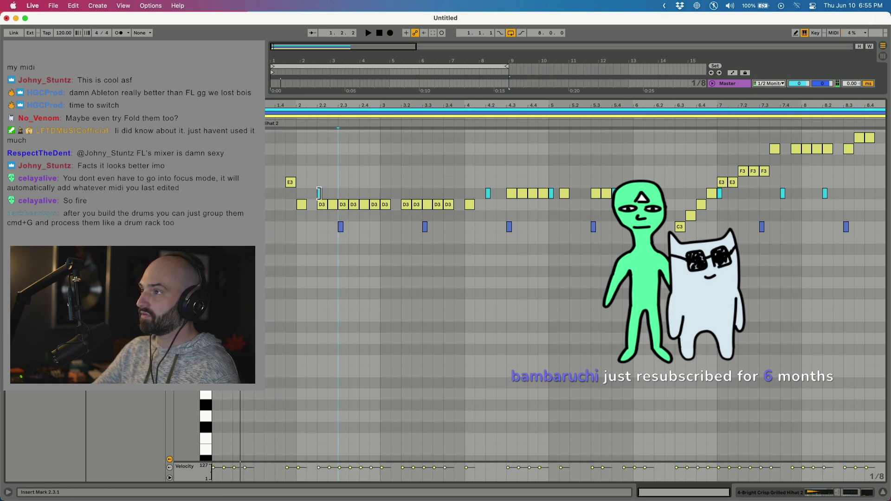
Step: Switch the active clip to the kick through its note at 2.2.1 and to the snare through its note at 3.3.1
click(320, 193)
key(Delete)
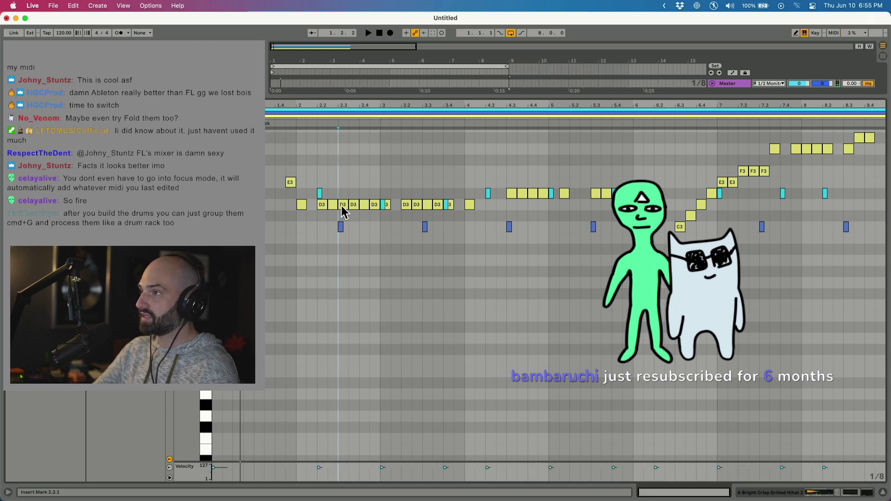
click(371, 174)
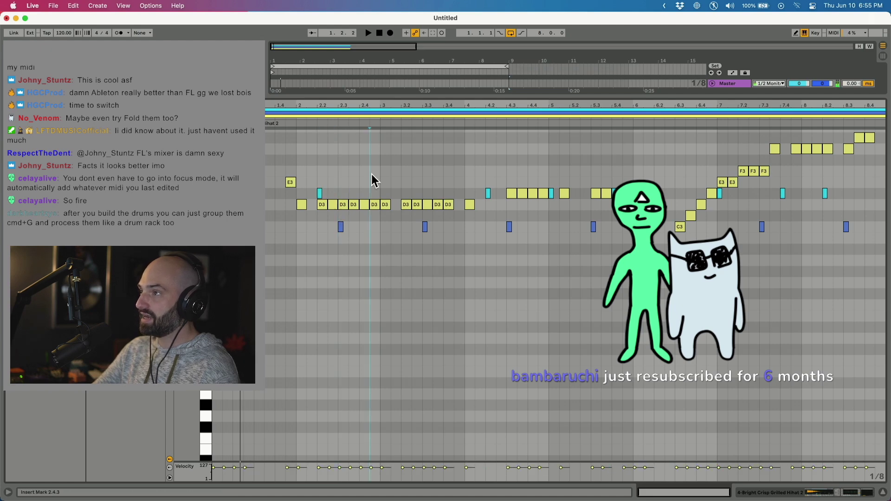
click(425, 226)
key(Delete)
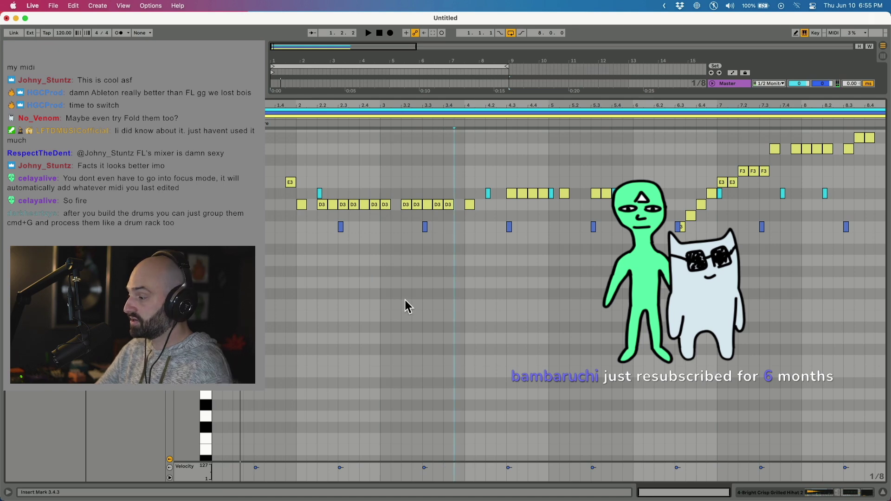
Step: Return to the arrangement with the device view and group the kick, snare and hi-hat tracks
key(shift+Tab)
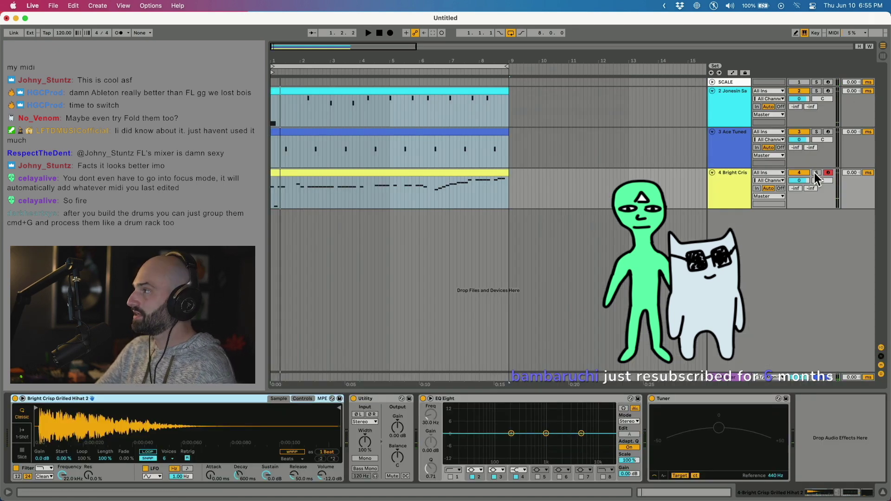
click(723, 104)
shift+click(727, 182)
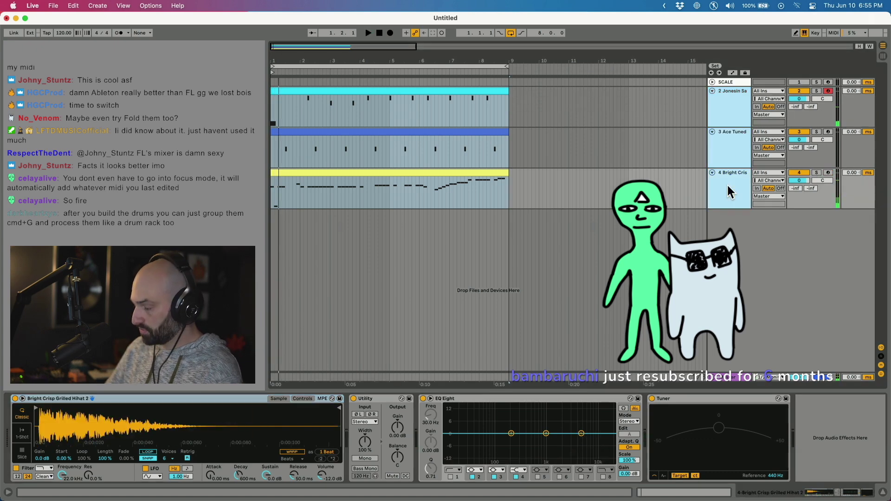
key(super+g)
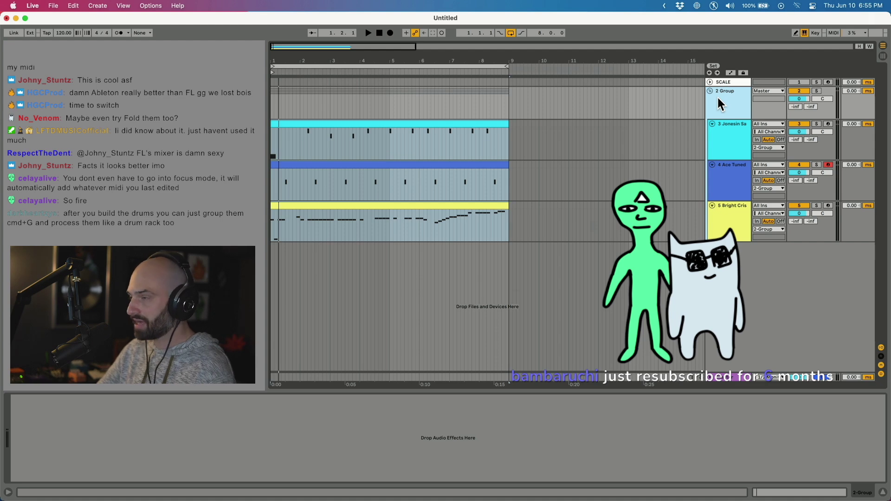
Step: Select the kick, snare and hi-hat clips inside the group and open them together in the piano roll
click(293, 144)
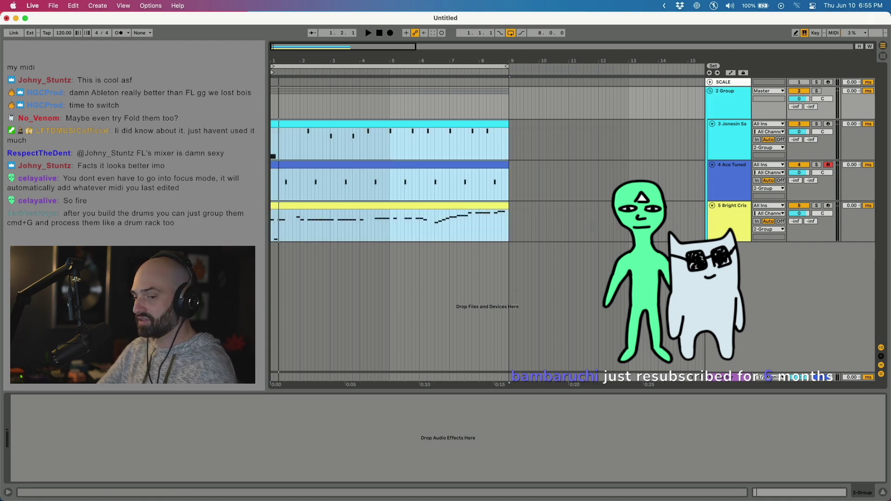
click(307, 220)
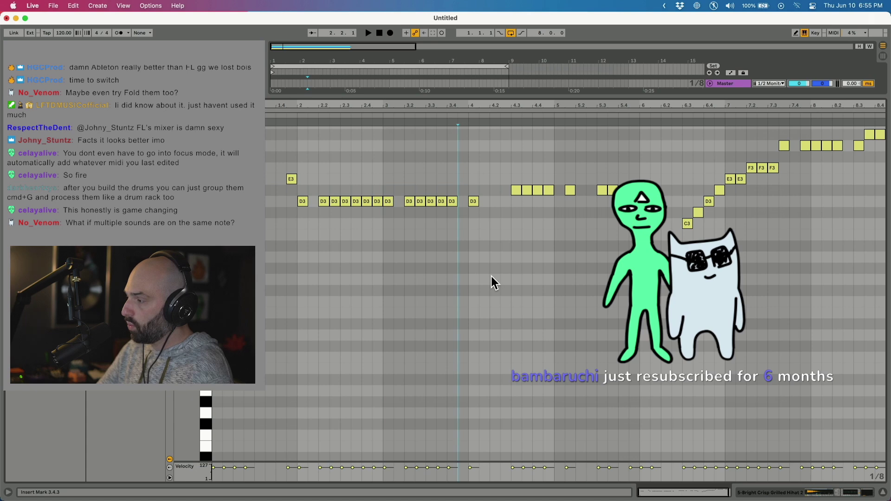
key(shift+Tab)
click(457, 231)
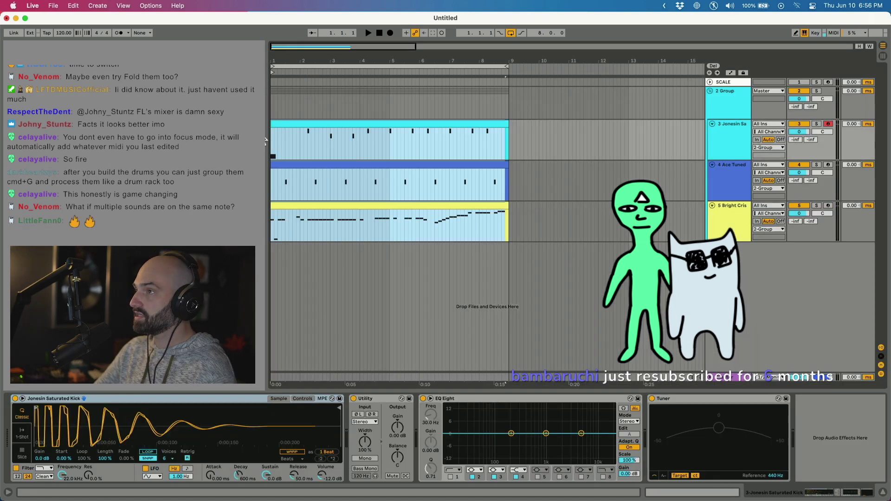
key(shift+Tab)
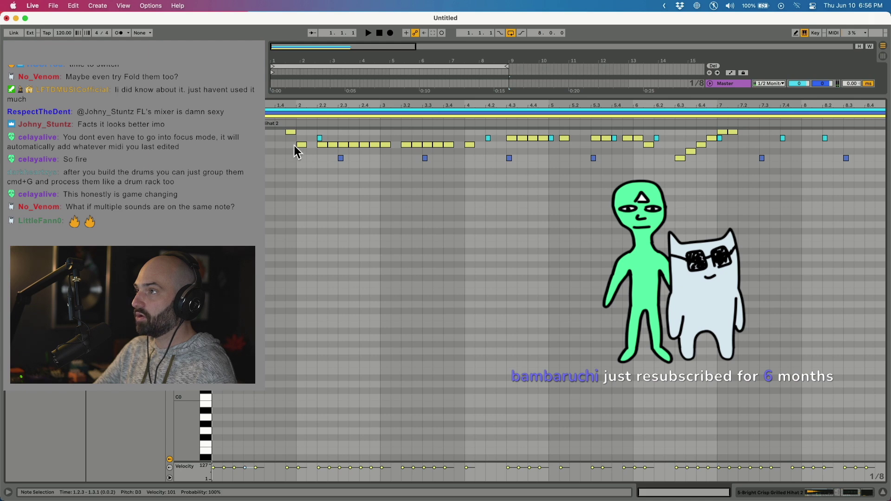
Step: Select the snare note at 2.3.1 and isolate the snare clip with Focus mode
click(340, 158)
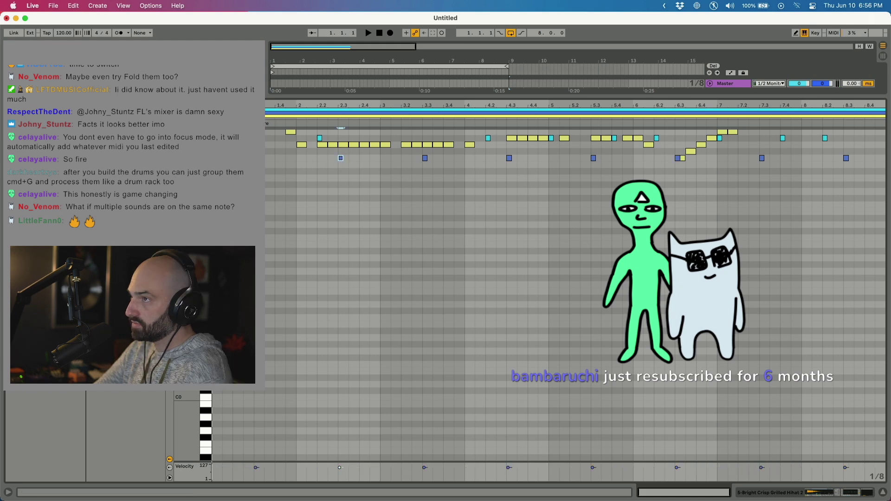
scroll(294, 279, up, 5)
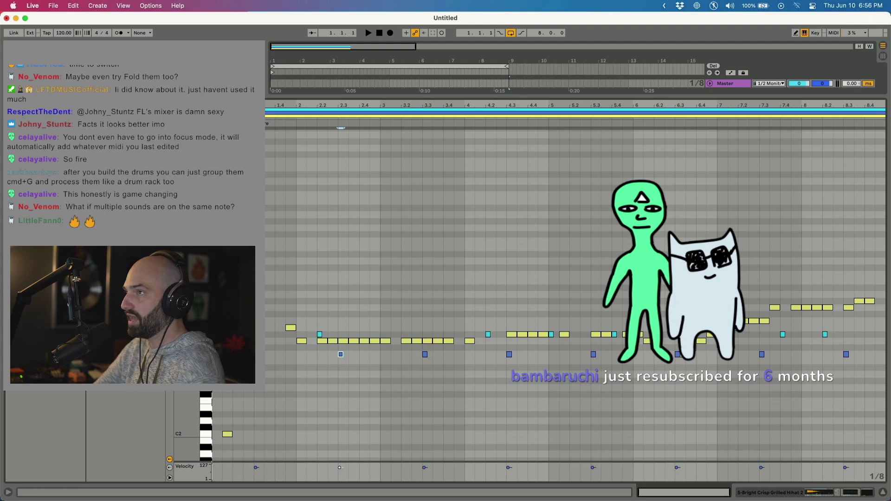
key(n)
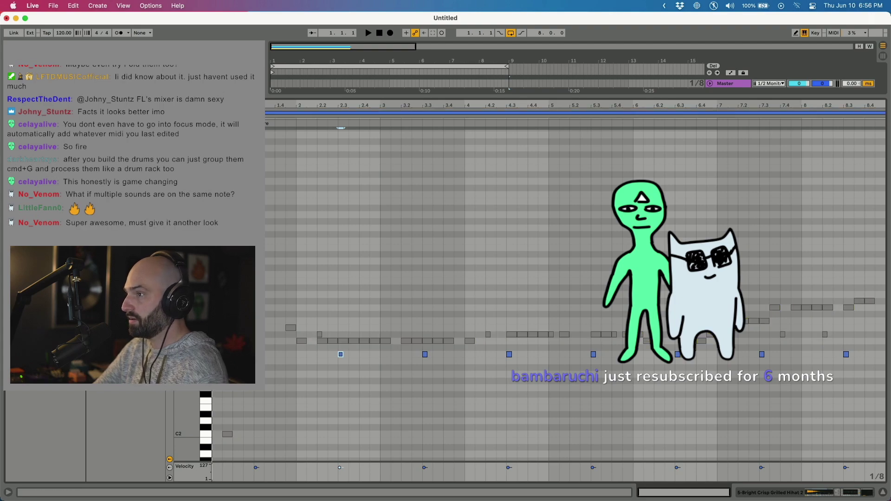